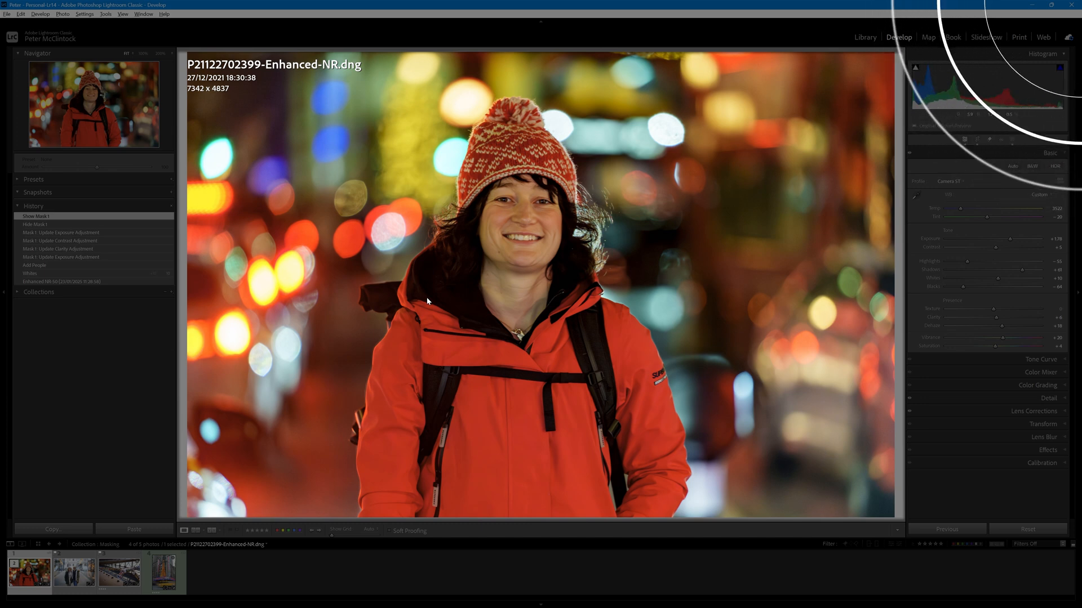
Compare the before and after versions of the red-jacket portrait and the two-person street portrait P22010102423.ARW.
key("backslash")
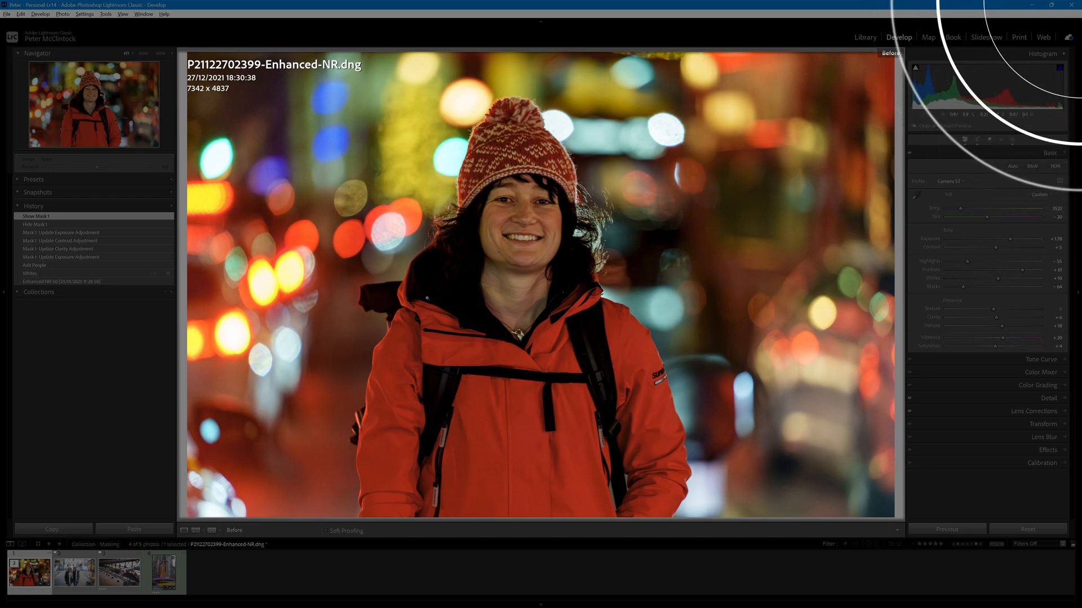
key("backslash")
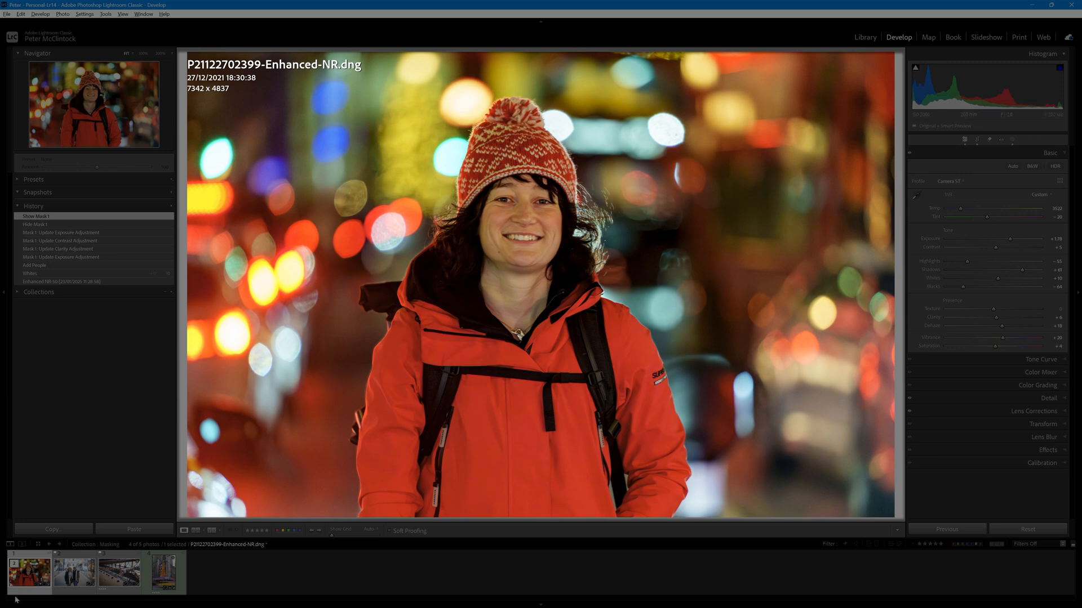
left_click(74, 572)
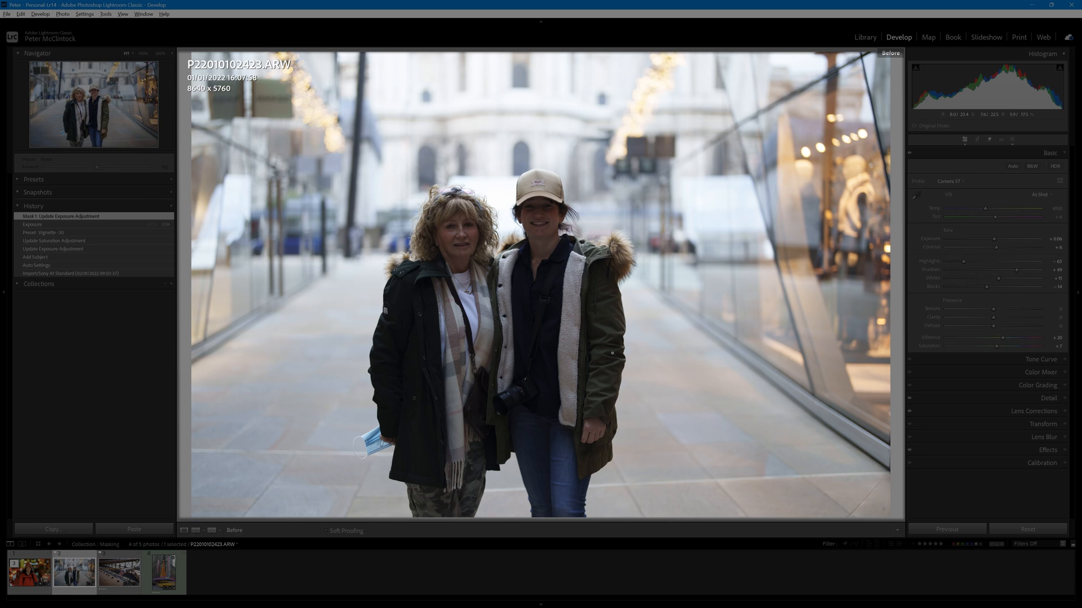
key("backslash")
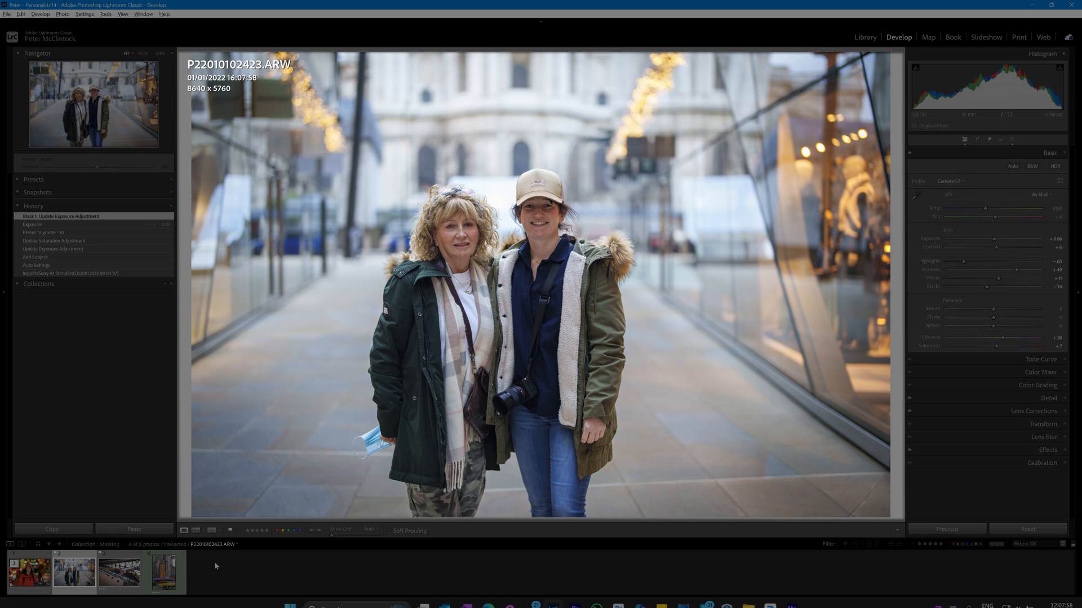
Open the bridge padlocks photo P24122500275.ARW and compare its unedited and edited versions.
left_click(115, 576)
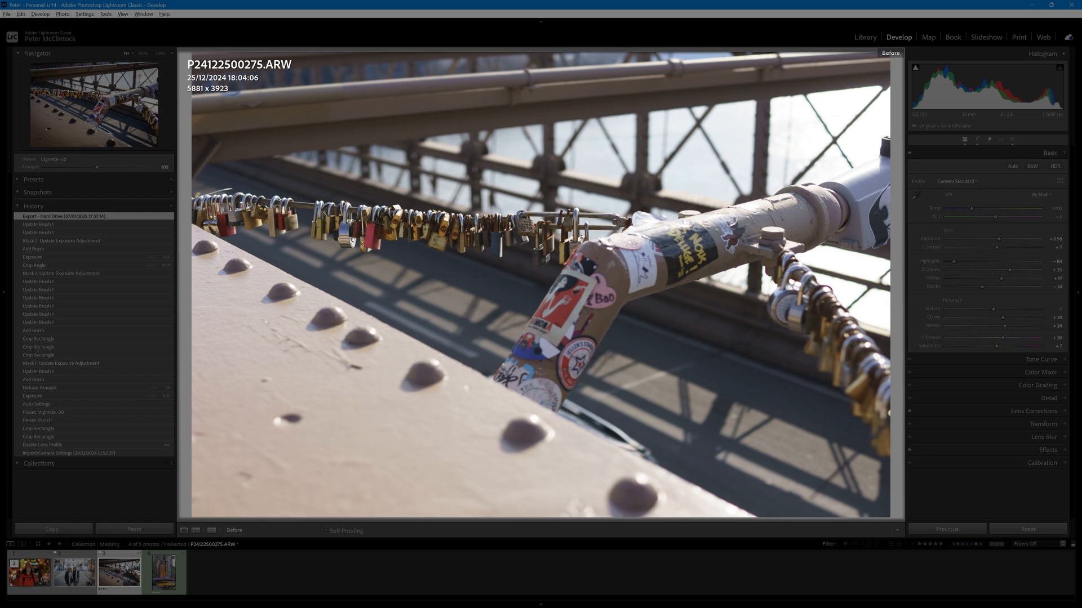
key("backslash")
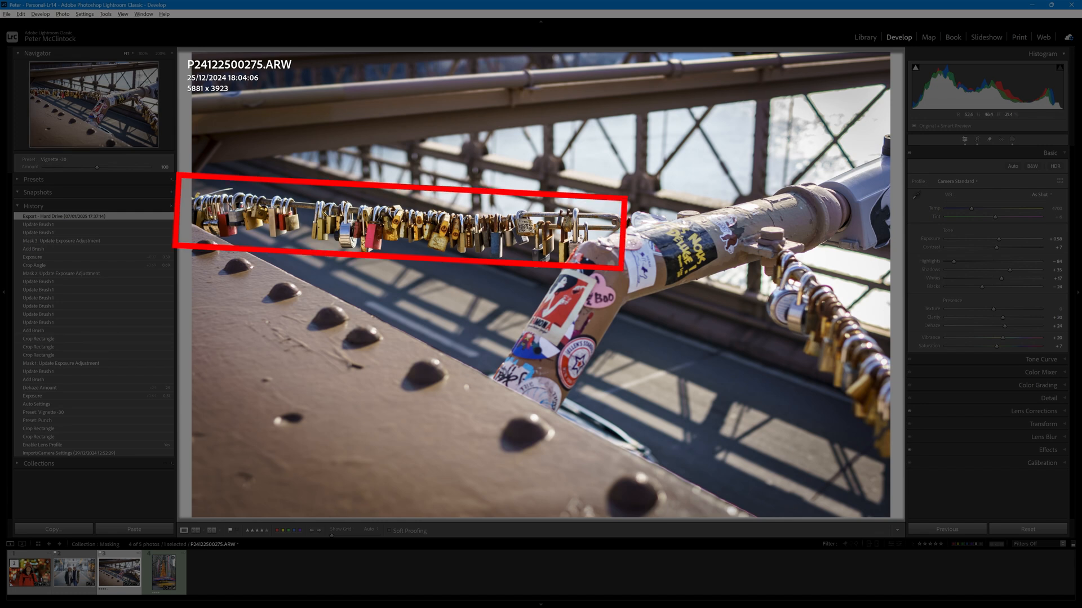
key("backslash")
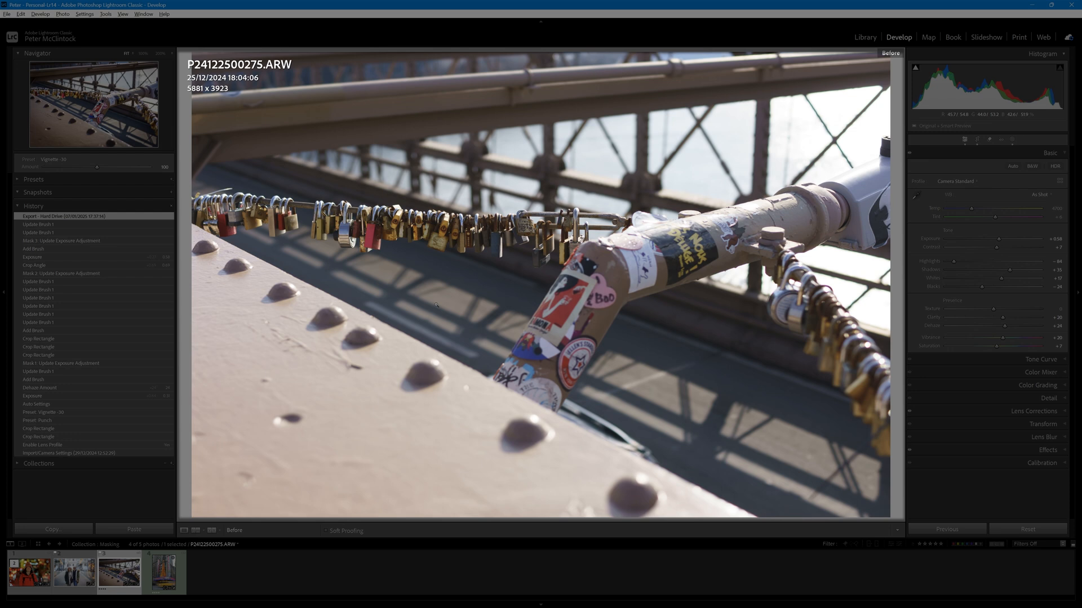
key("backslash")
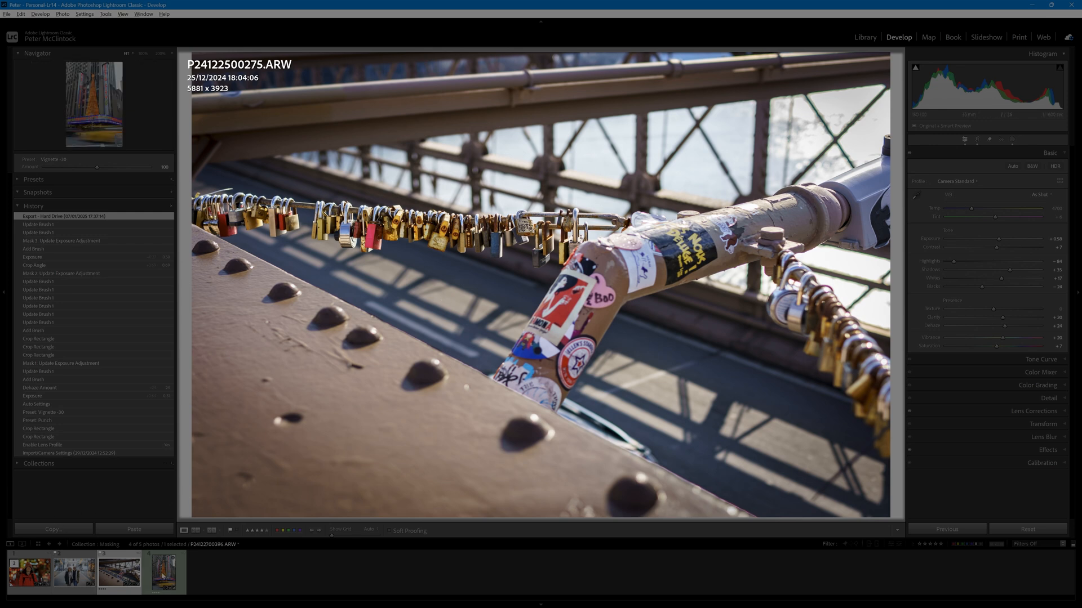
Open the Radio City photo P24122700396.ARW and compare it before and after editing.
left_click(155, 588)
key("backslash")
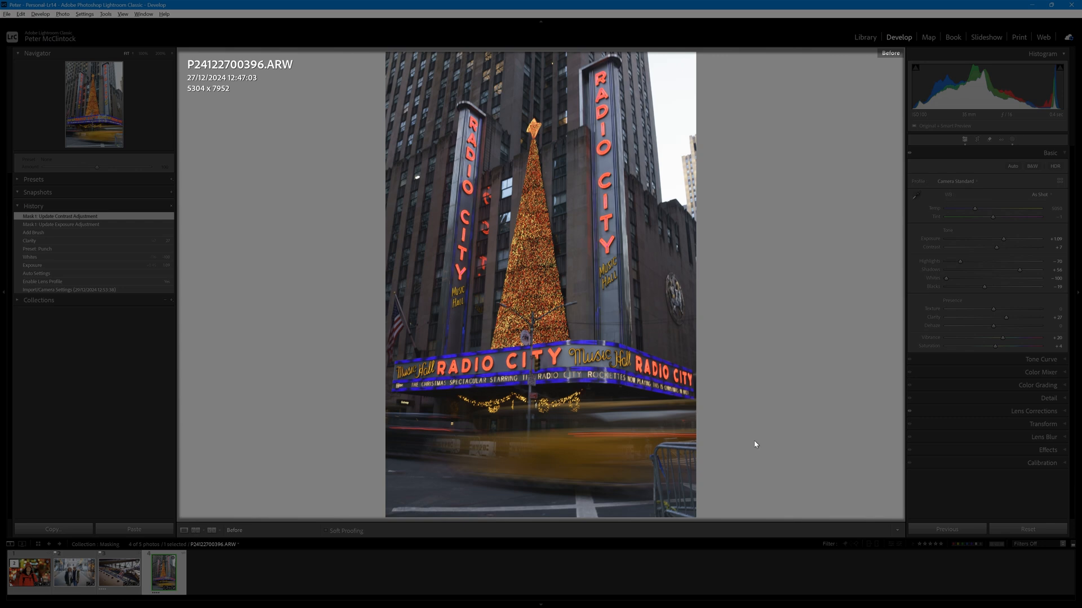
key("backslash")
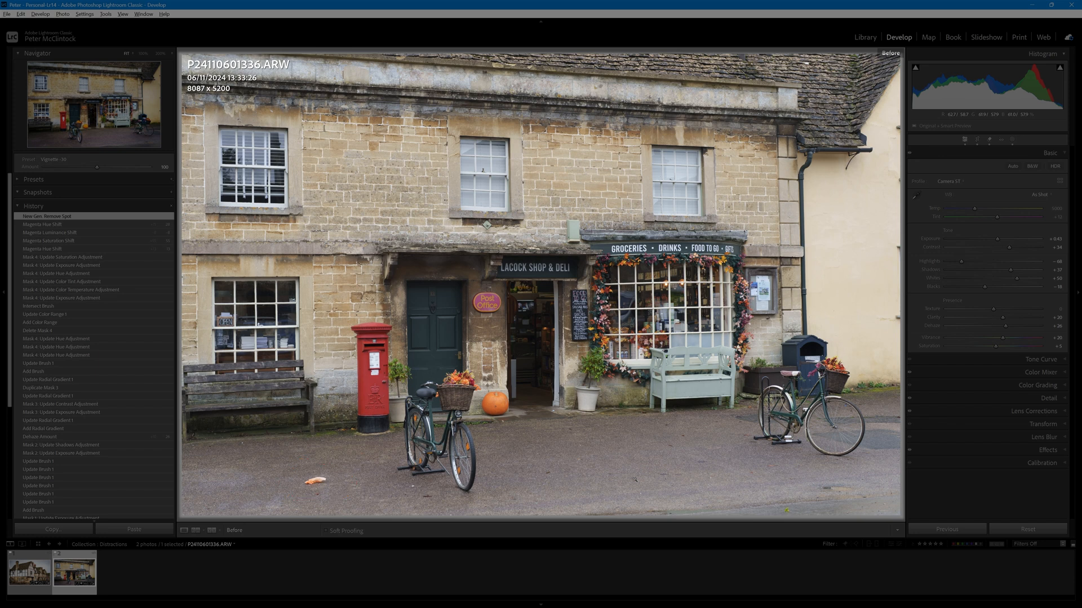
Compare the before and after versions of the Lacock shop photo and the timber-framed house photo P24110601335.ARW for removed distractions.
key("backslash")
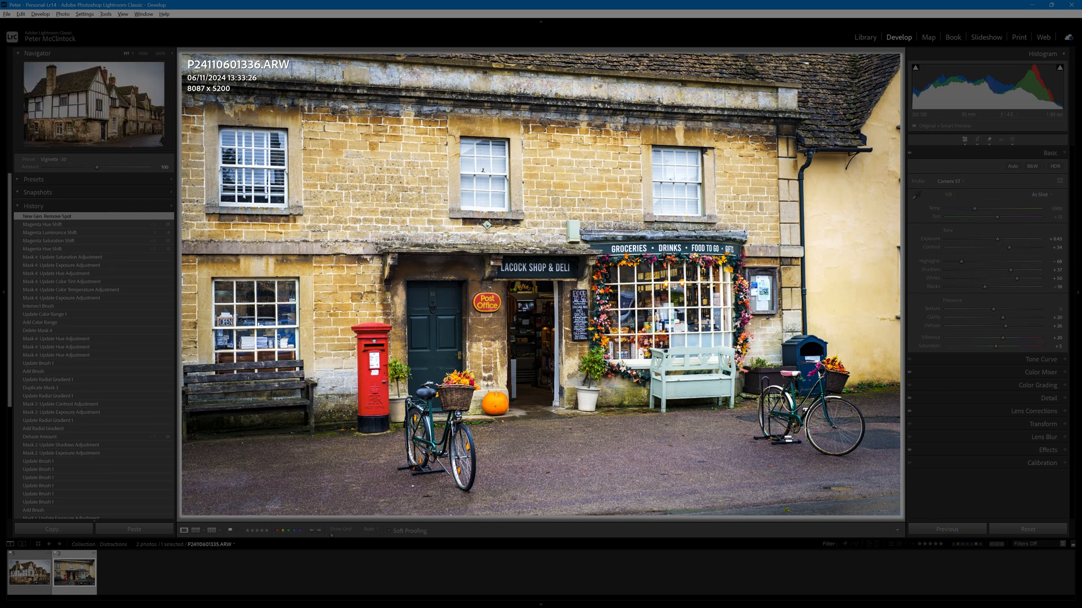
left_click(20, 569)
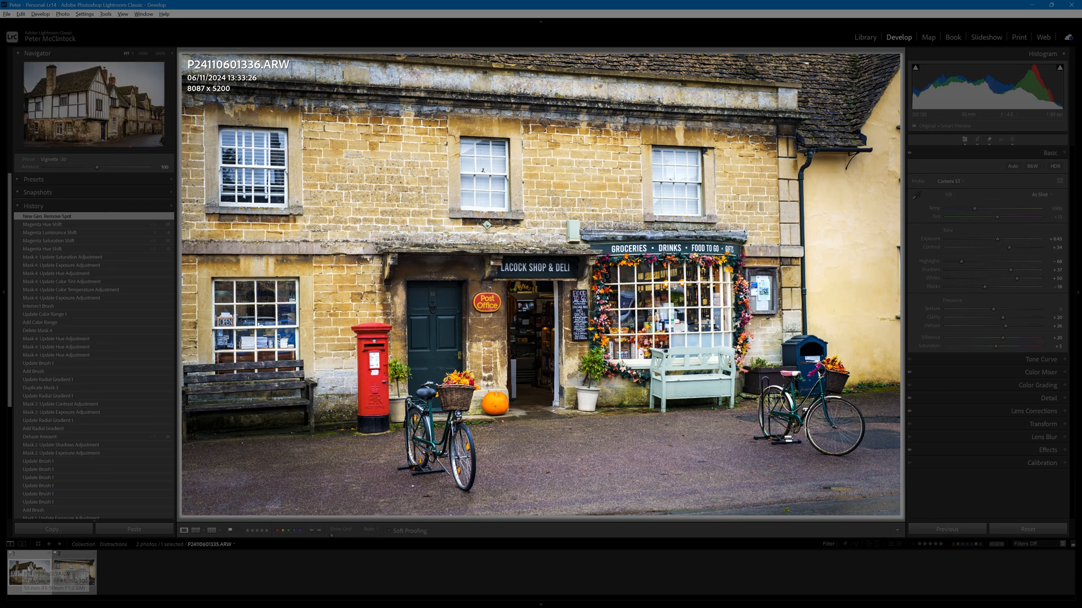
key("backslash")
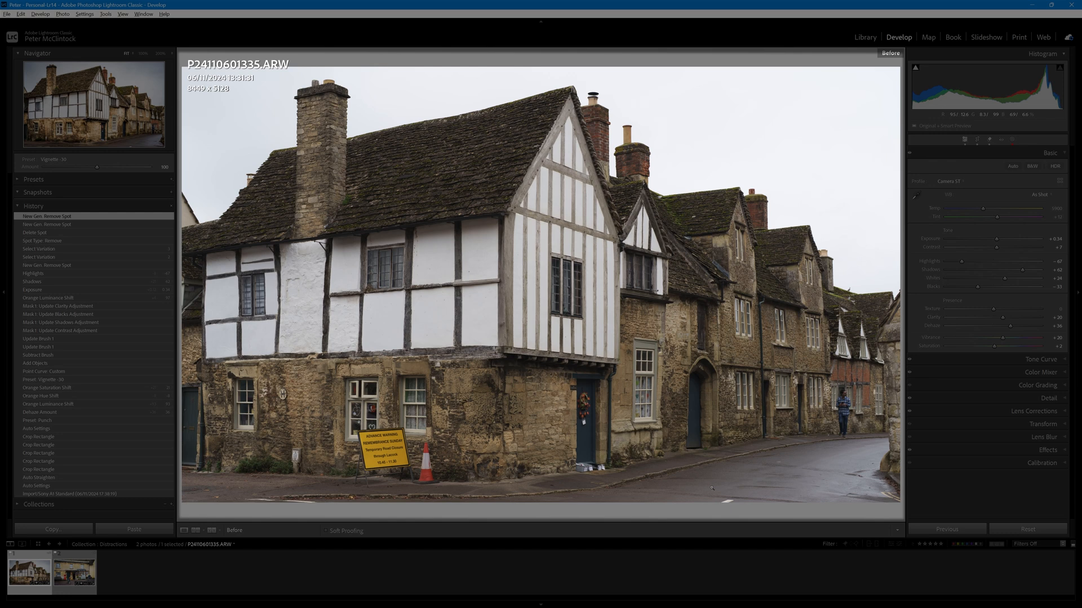
key("backslash")
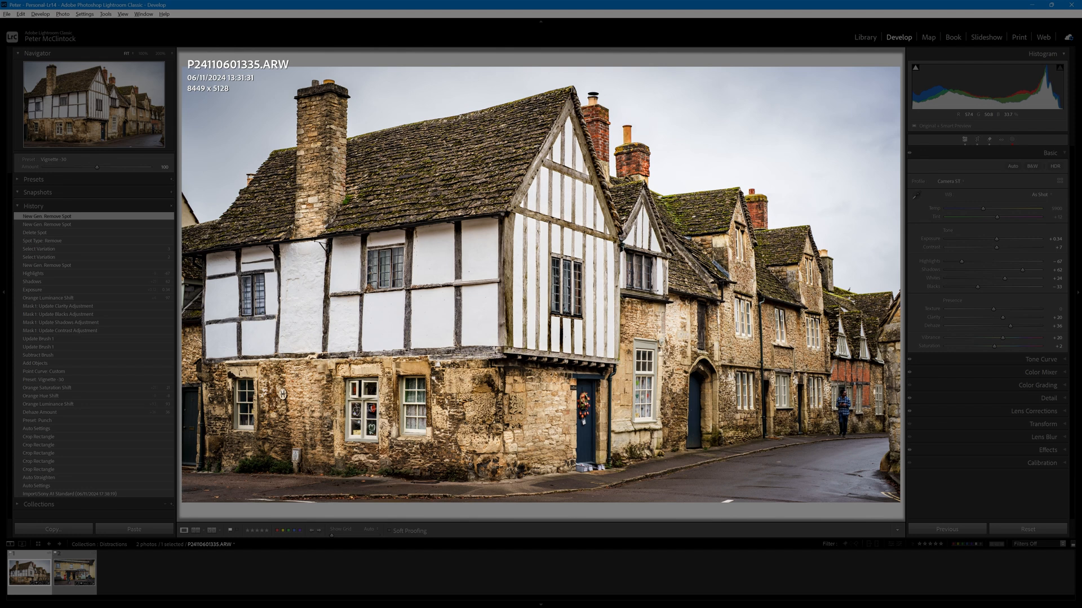
key("backslash")
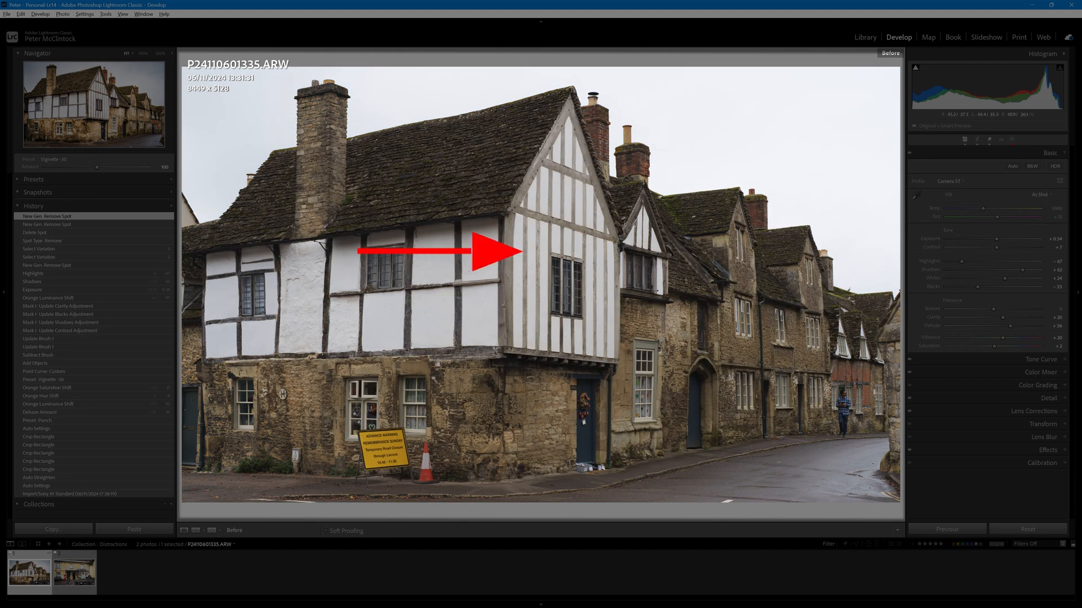
key("backslash")
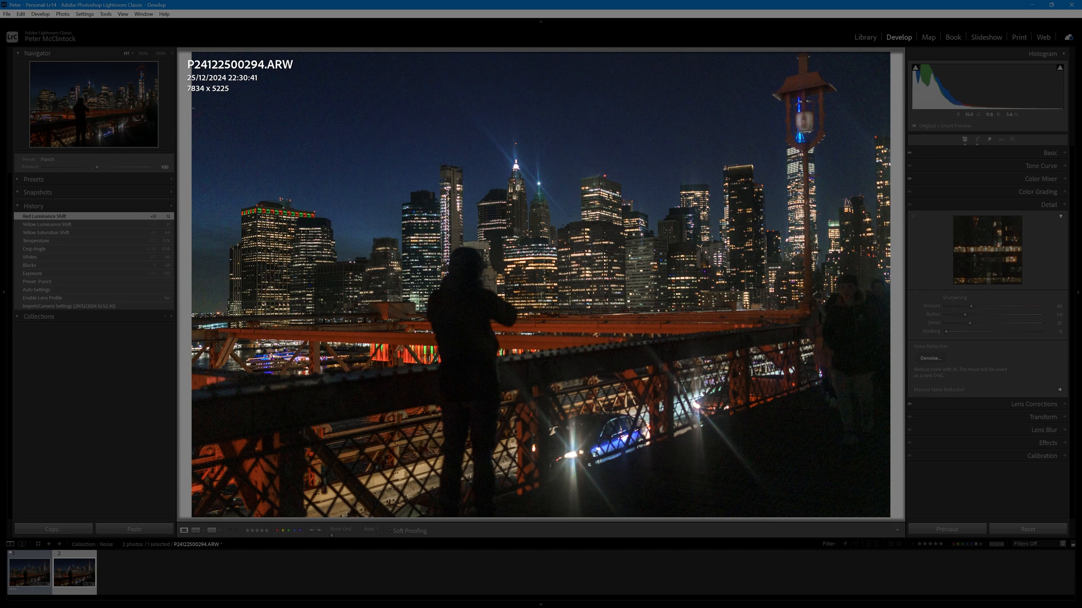
Inspect the noise in the sky and buildings of the original night skyline photo P24122500294.ARW up close.
left_click(560, 194)
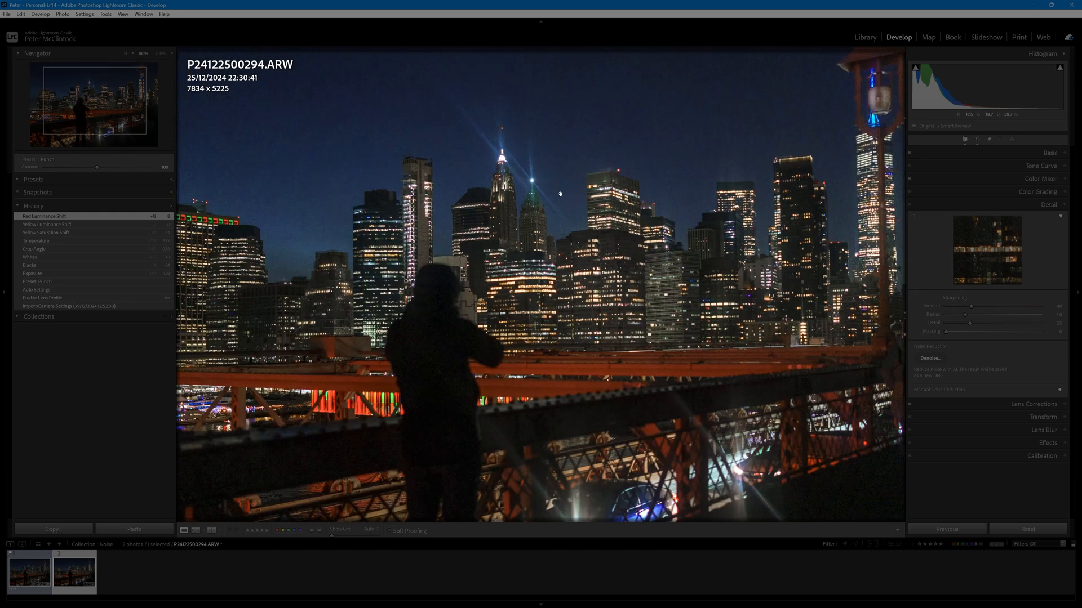
left_click_drag(564, 207, 563, 258)
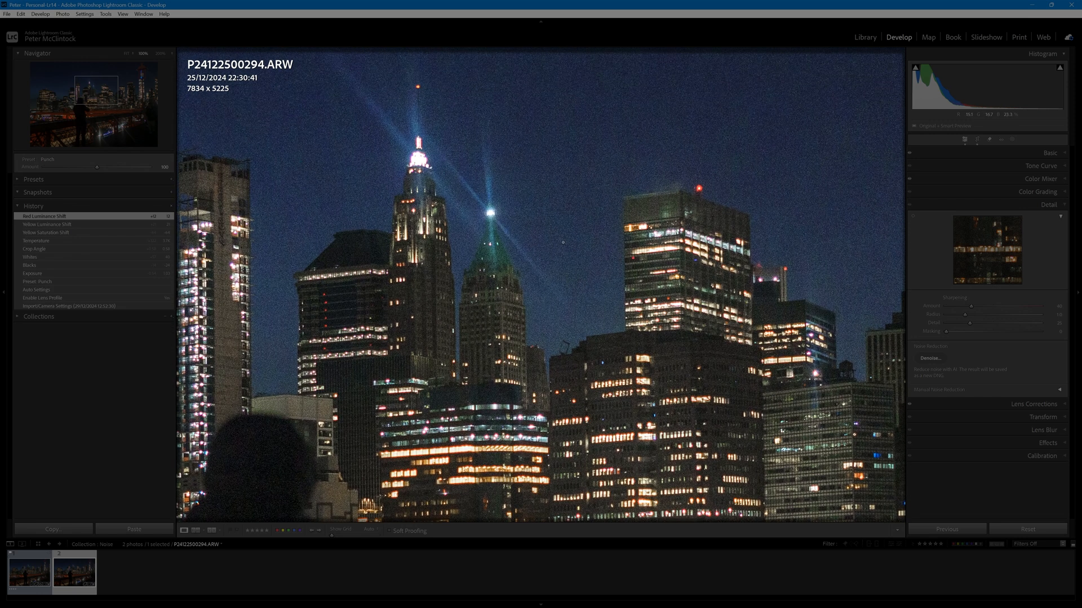
left_click(562, 242)
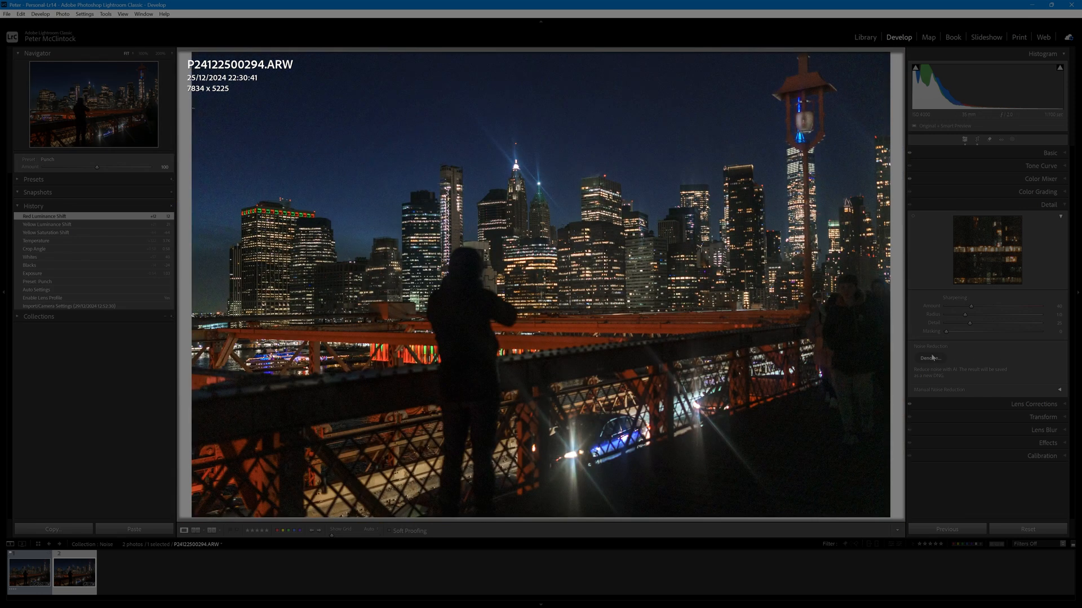
left_click(34, 558)
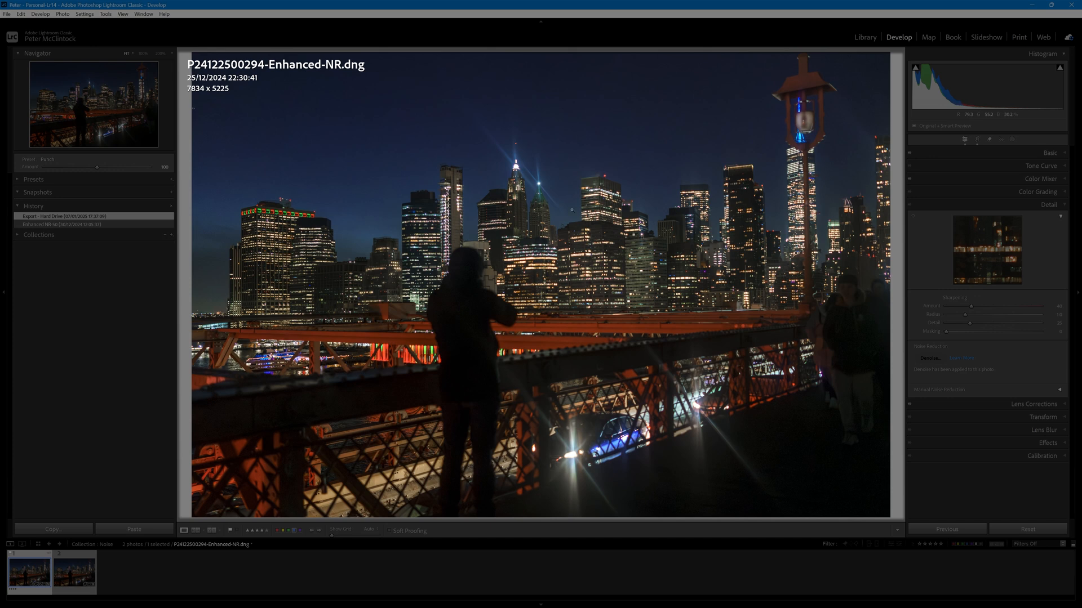
left_click(565, 205)
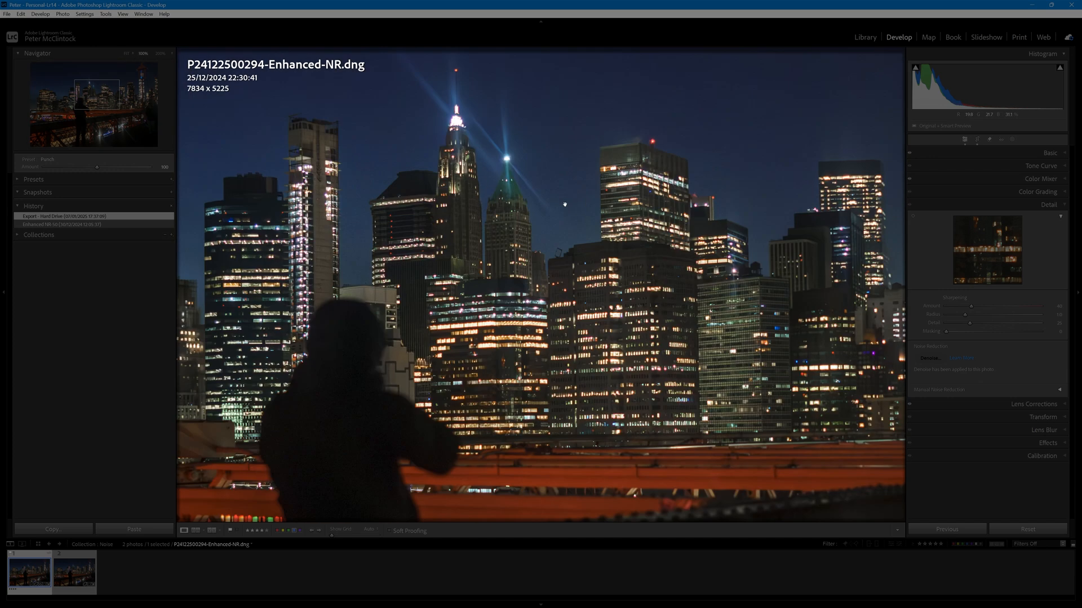
left_click_drag(560, 194, 591, 159)
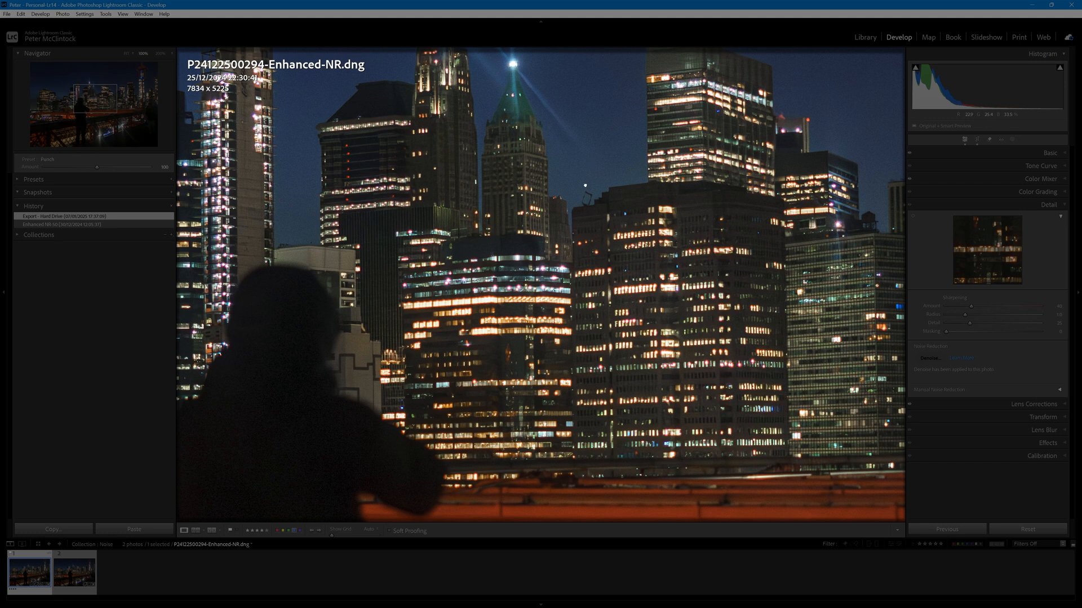
left_click(586, 186)
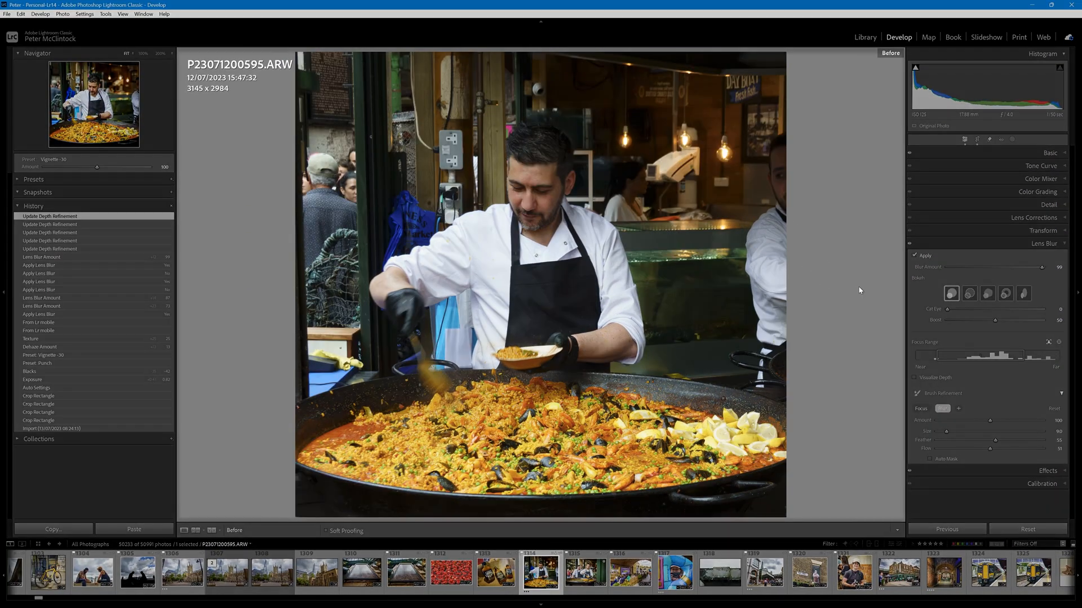
Compare the paella chef photo P23071200595.ARW before and after its edits to examine the background blur.
key("backslash")
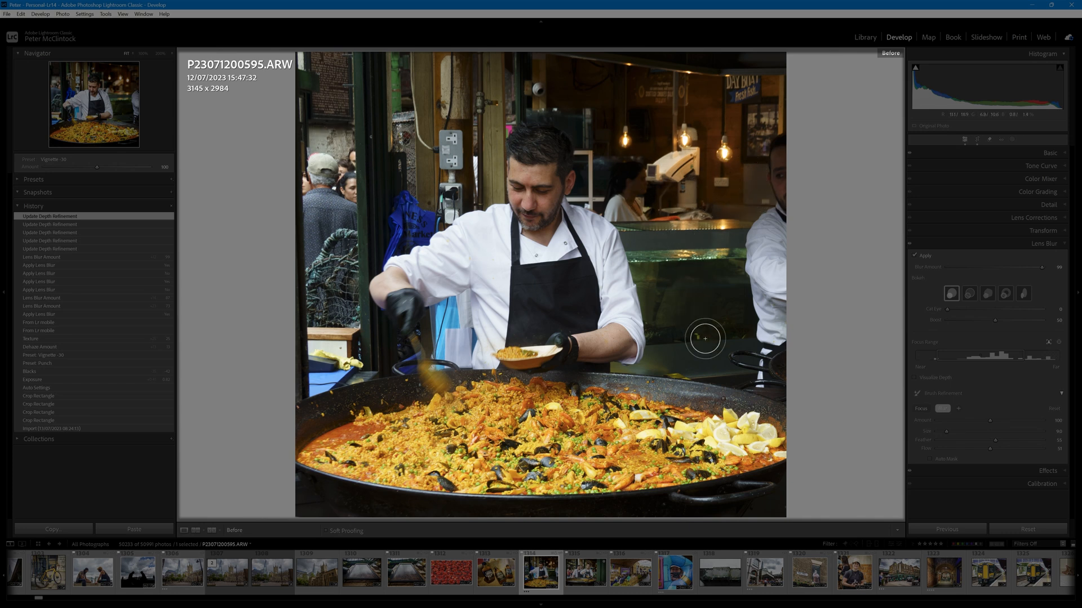
key("backslash")
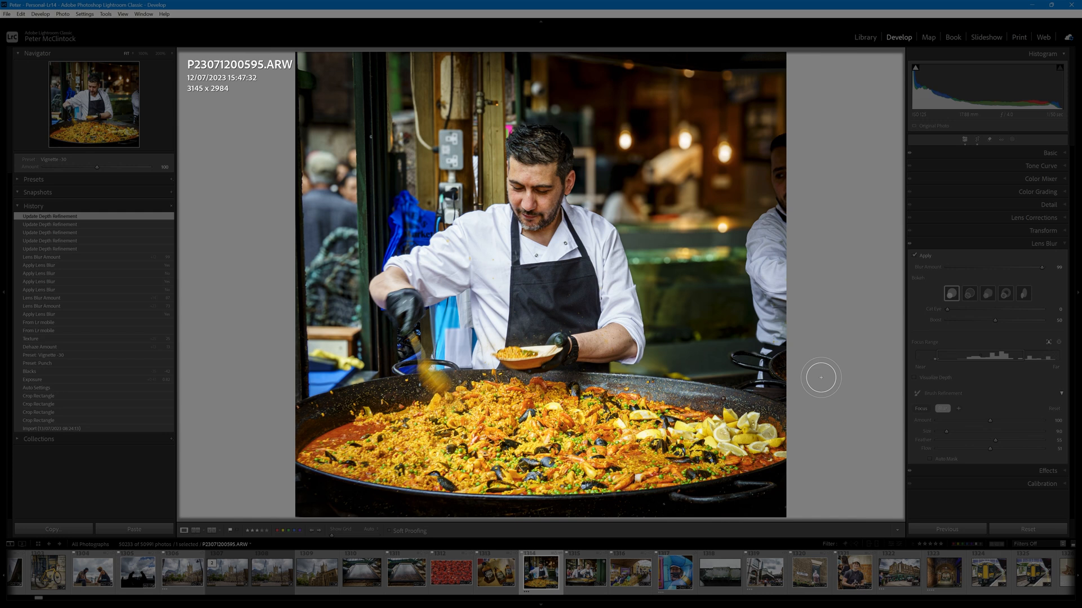
key("backslash")
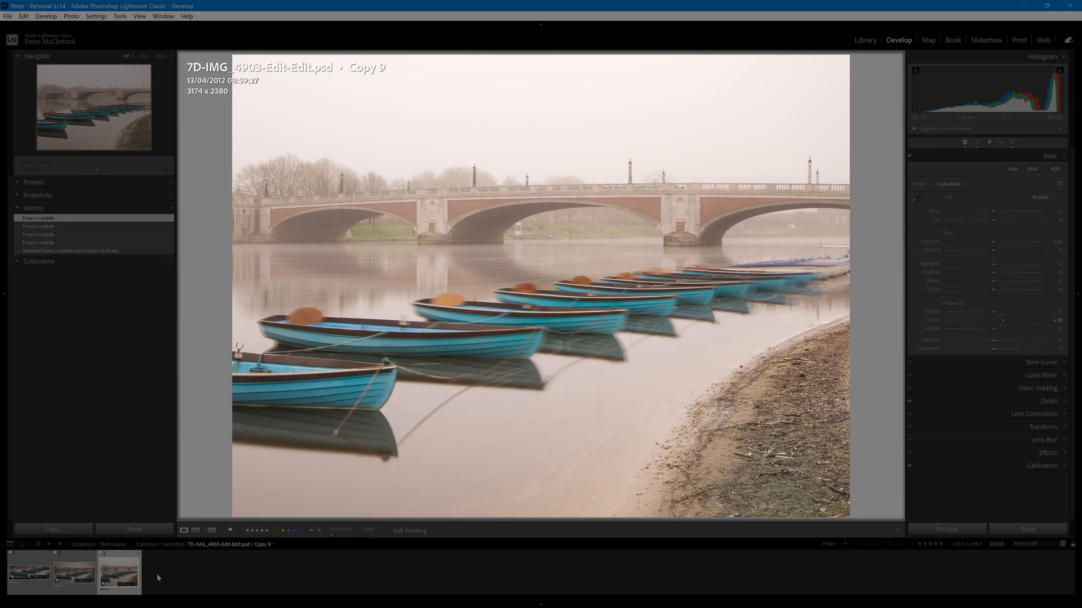
View the other two versions of the moored blue boats photo, starting with Copy 8, to compare their crops.
left_click(74, 570)
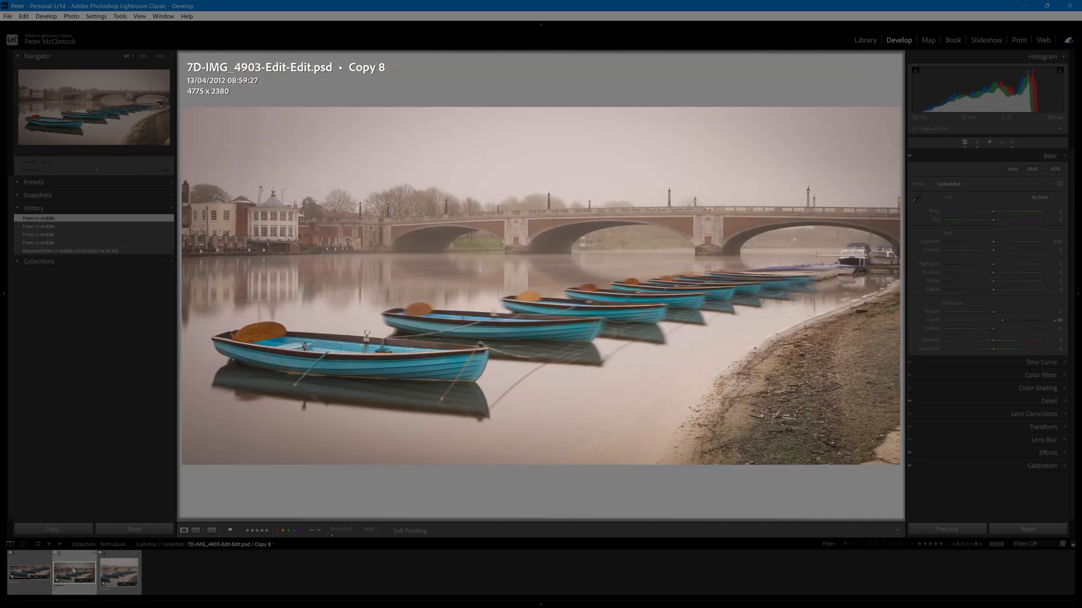
left_click(22, 573)
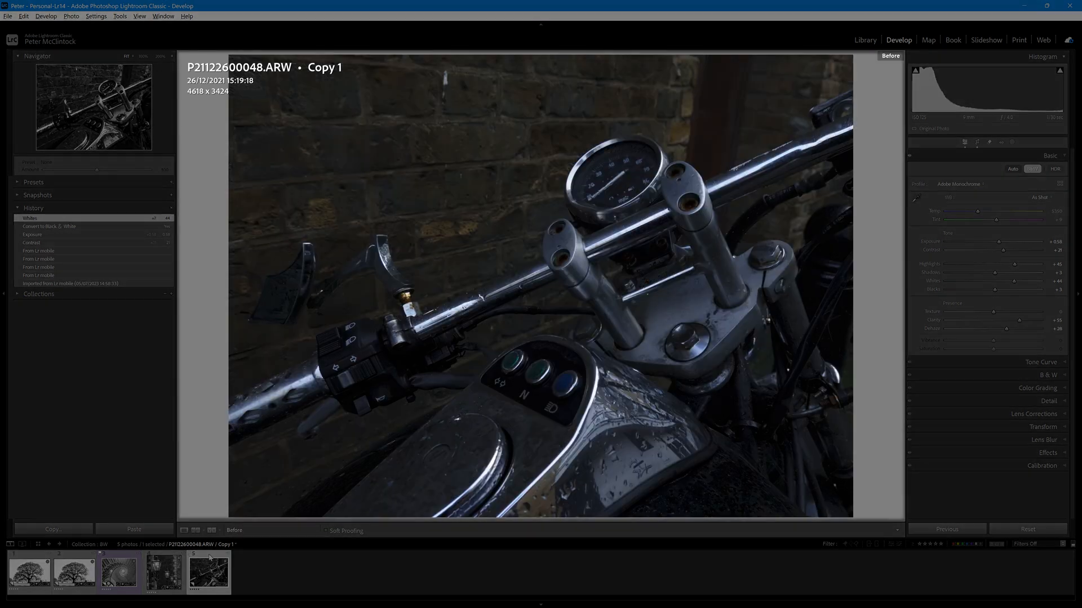
Compare the colour originals and black-and-white edits of the motorcycle photo and the street lamps photo DSC08037.ARW.
key("t")
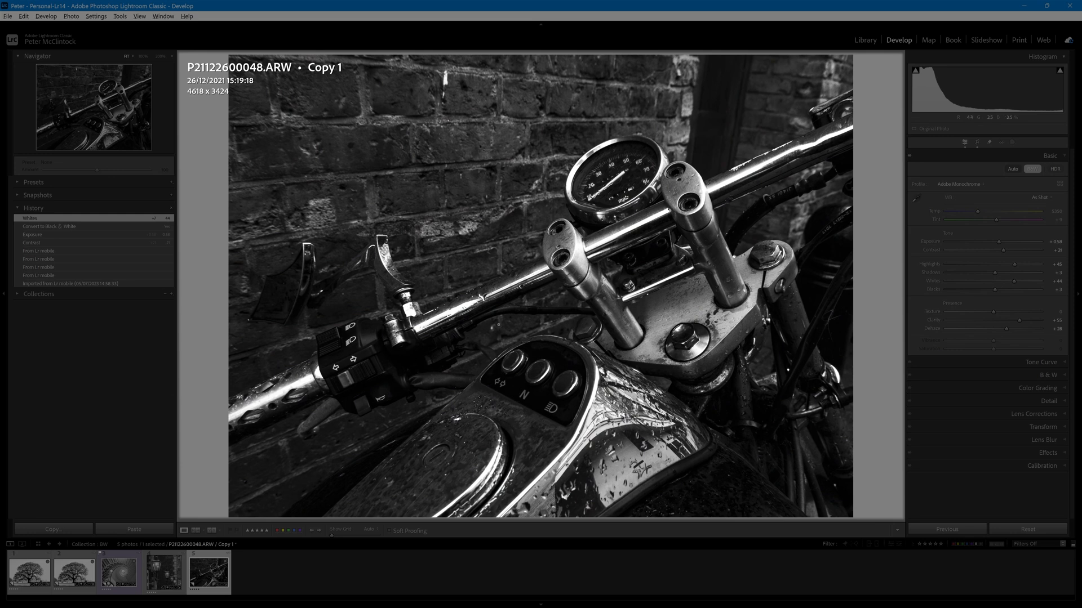
left_click(176, 559)
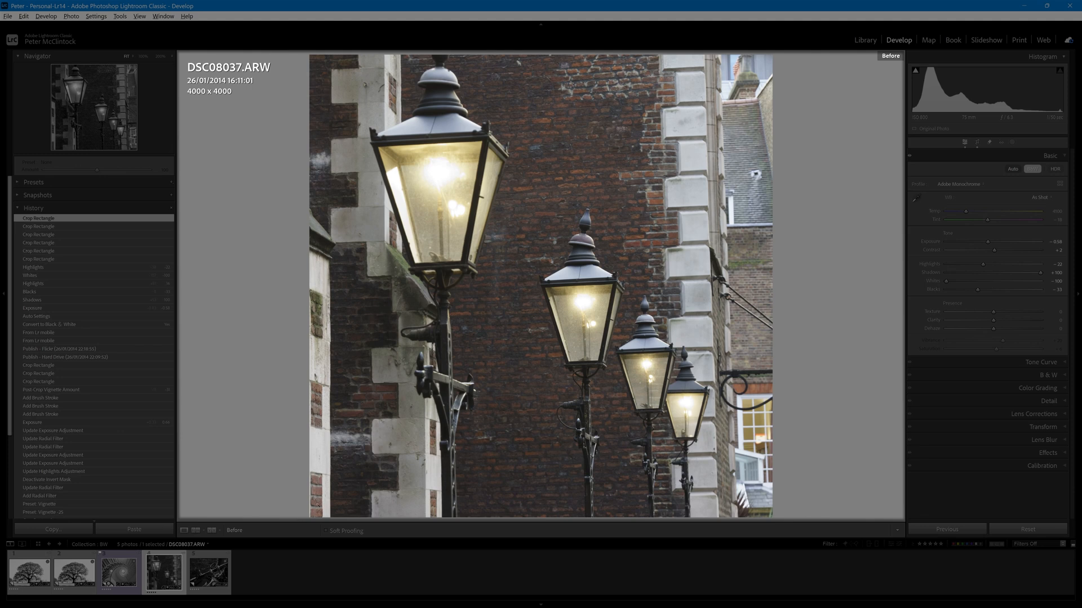
key("backslash")
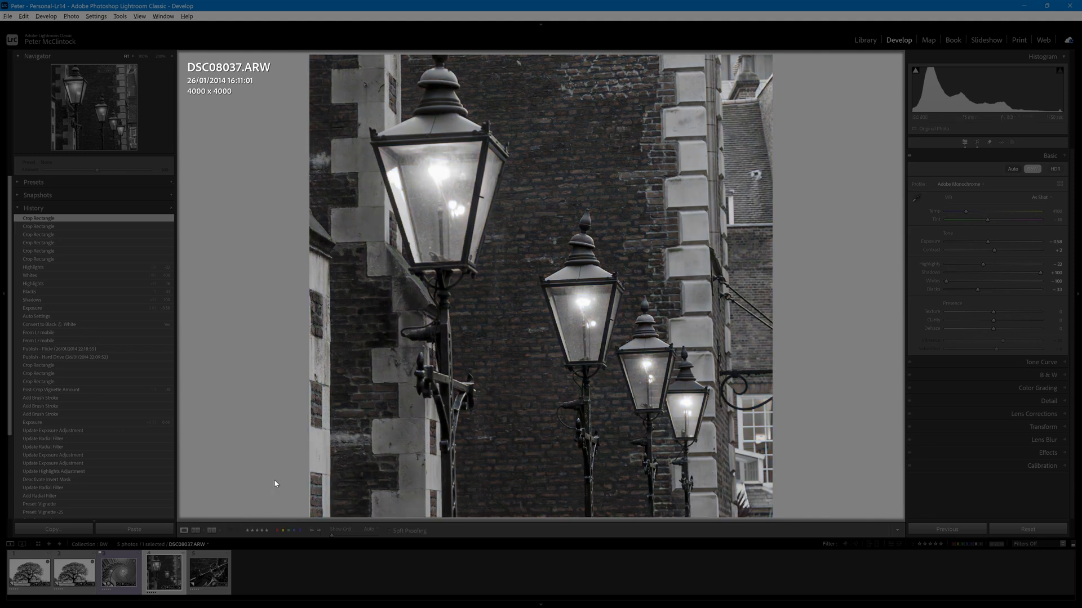
key("backslash")
key("backslash")
Compare the original and black-and-white versions of the spiral staircase photo and the tree photo 7D-IMG_7662.dng Copy 4.
key("Left")
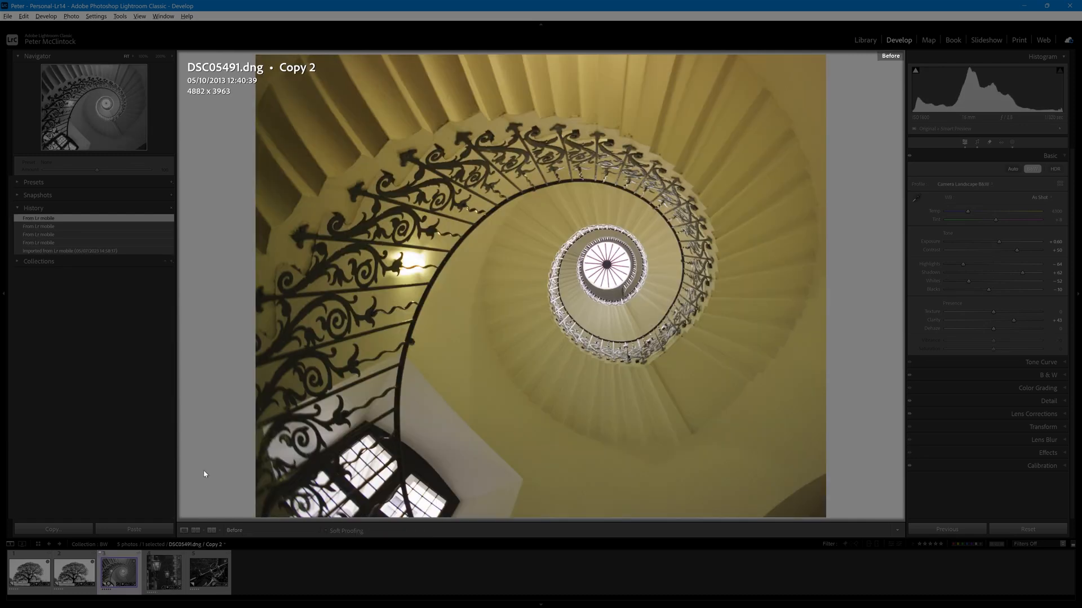
key("backslash")
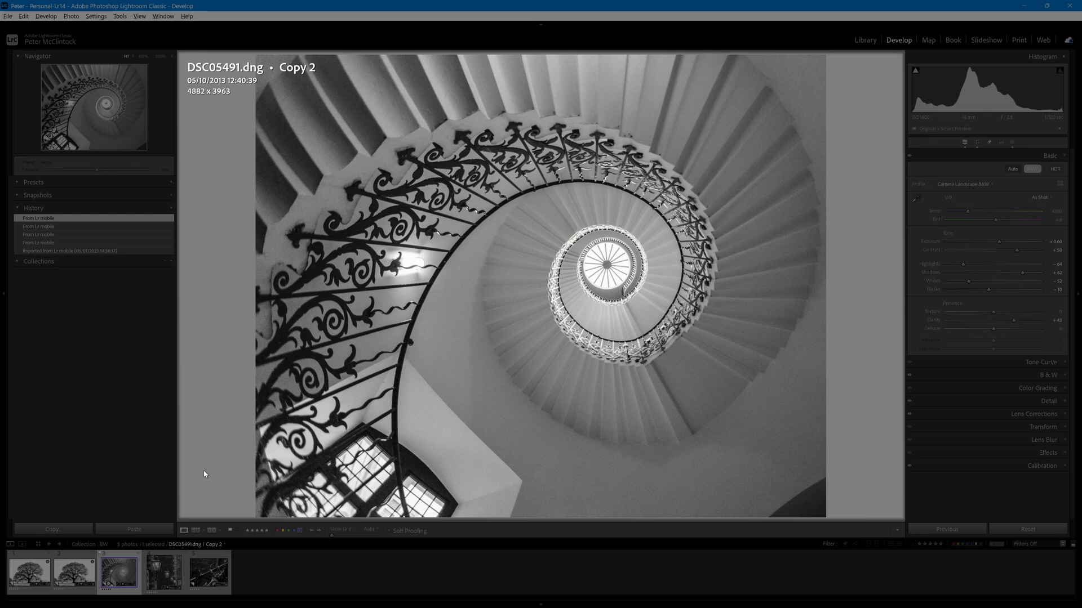
key("Left")
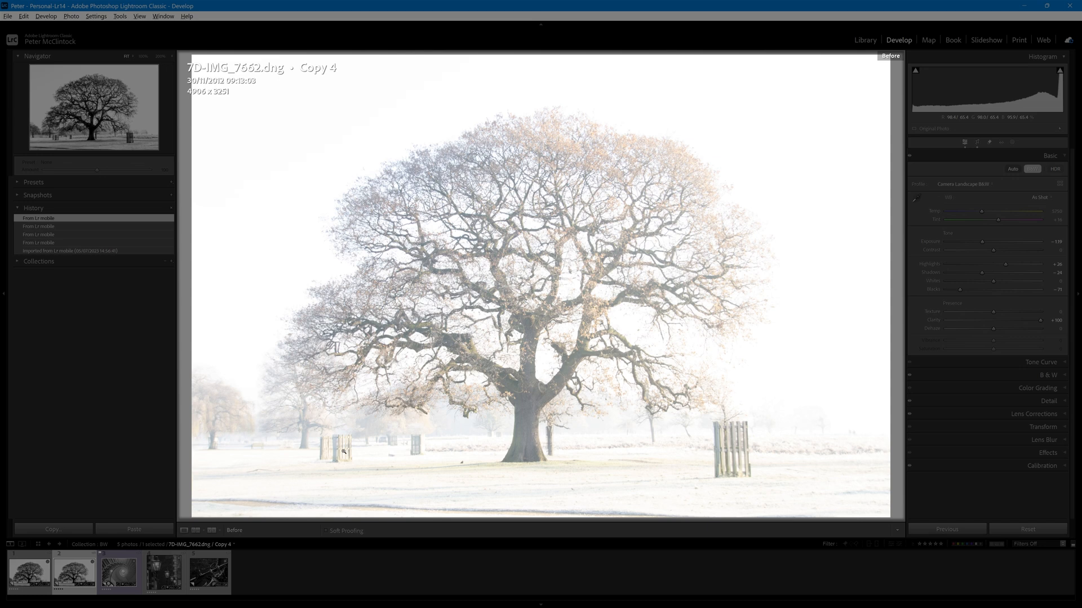
key("backslash")
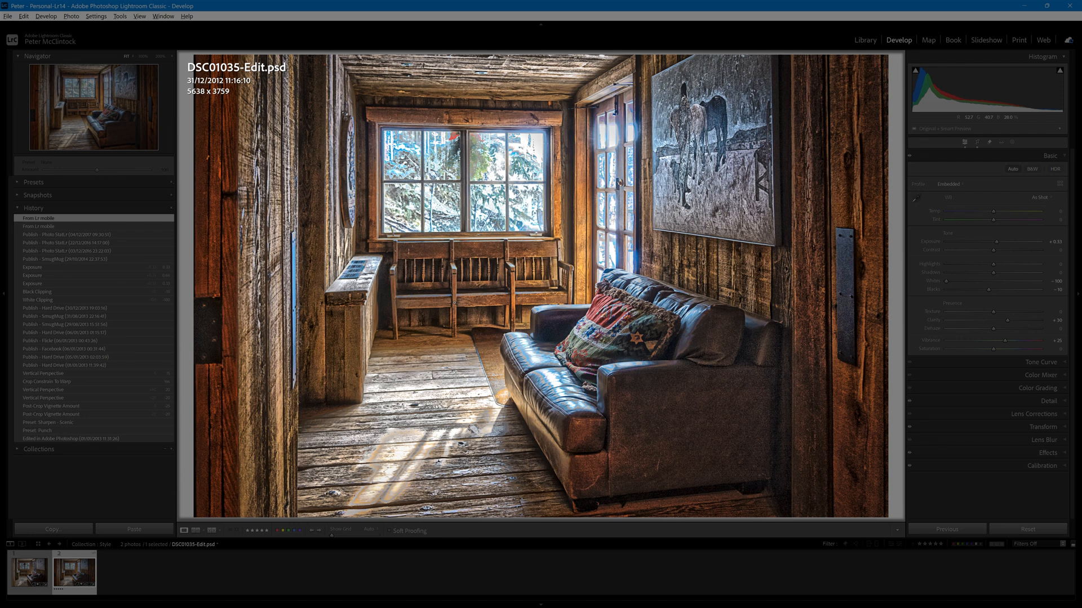
Open the cabin interior photo DSC01035-HDR.dng and compare it before and after editing.
key("Left")
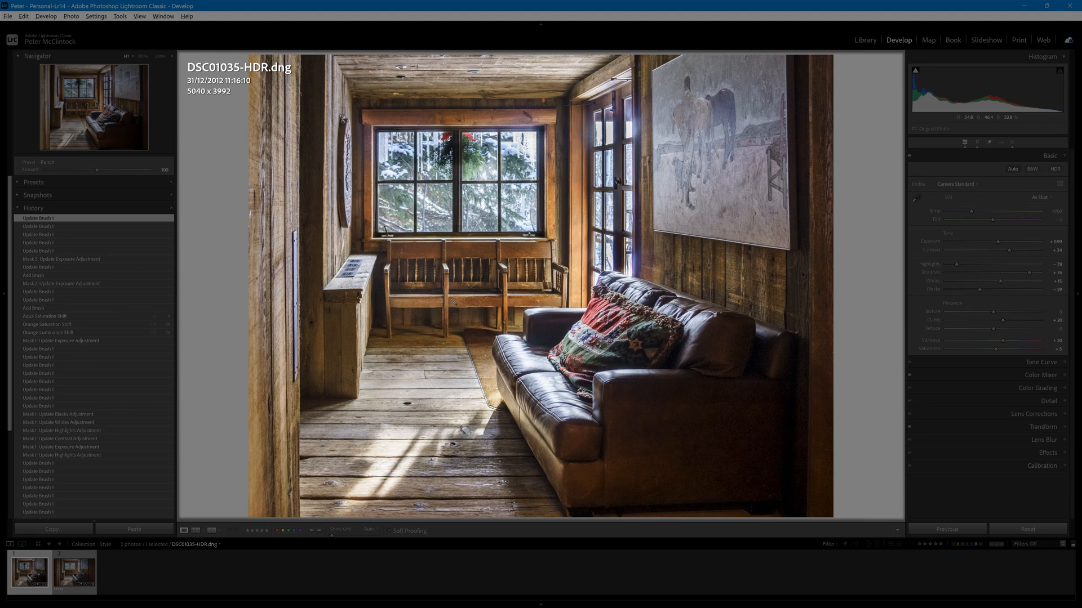
key("backslash")
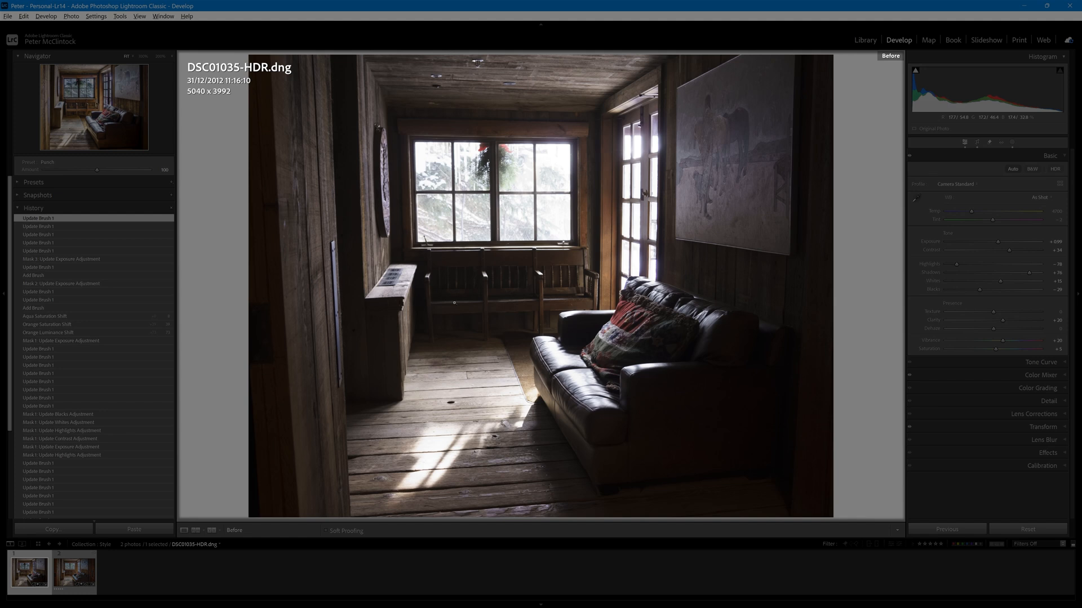
key("backslash")
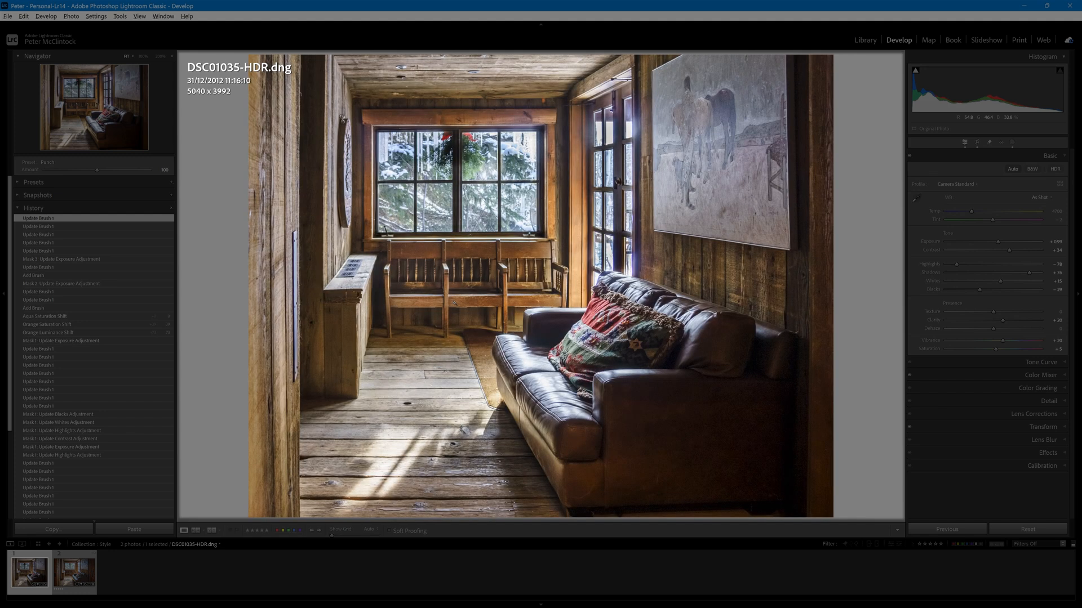